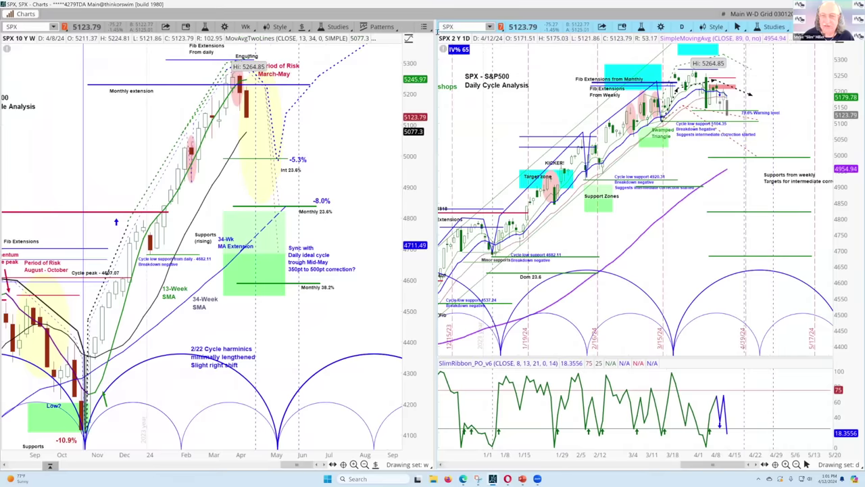
# - Return to the selection tool and maximize the weekly SPX 10-year cycle-analysis chart
pyautogui.click(376, 464)
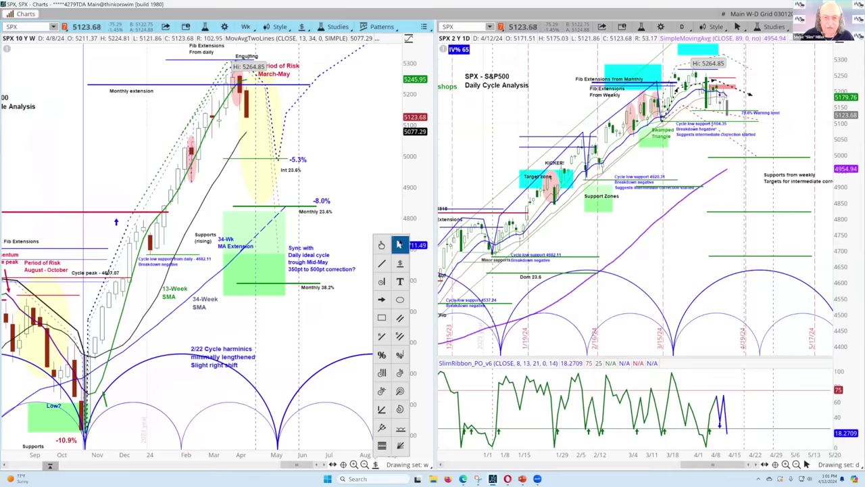
pyautogui.click(398, 244)
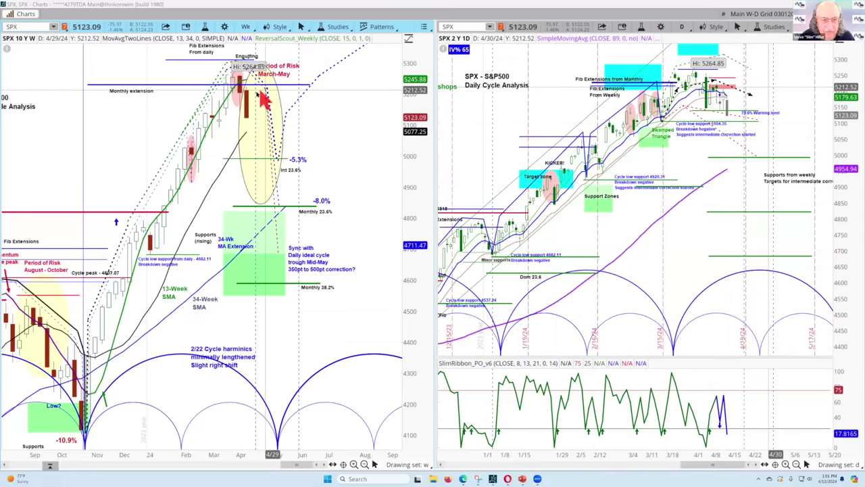
pyautogui.click(409, 32)
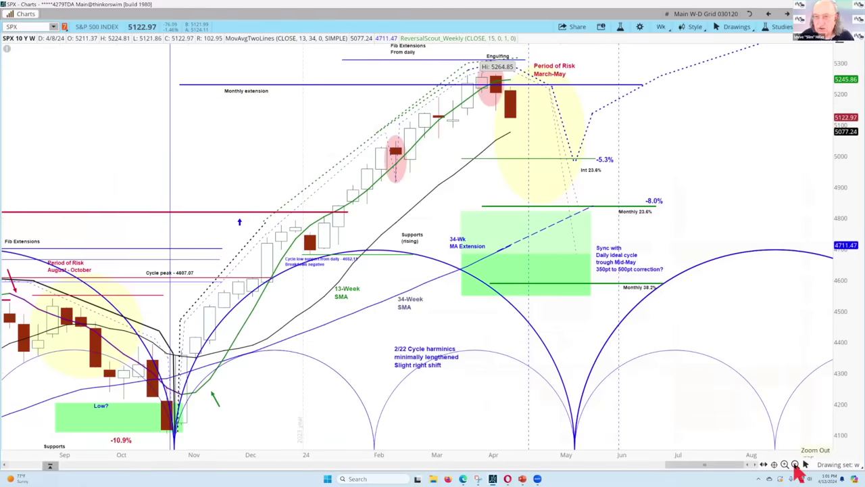
# - Zoom out the weekly SPX chart, then move forward to the daily SPX cycle chart
pyautogui.click(796, 466)
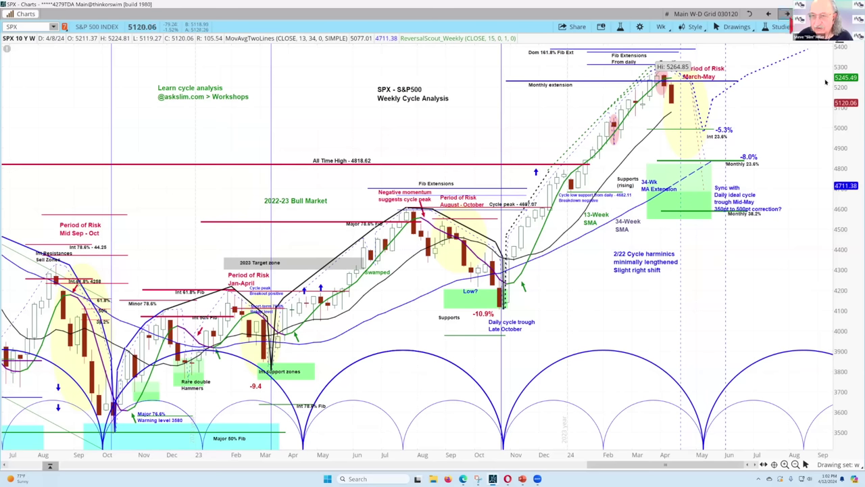
pyautogui.click(787, 14)
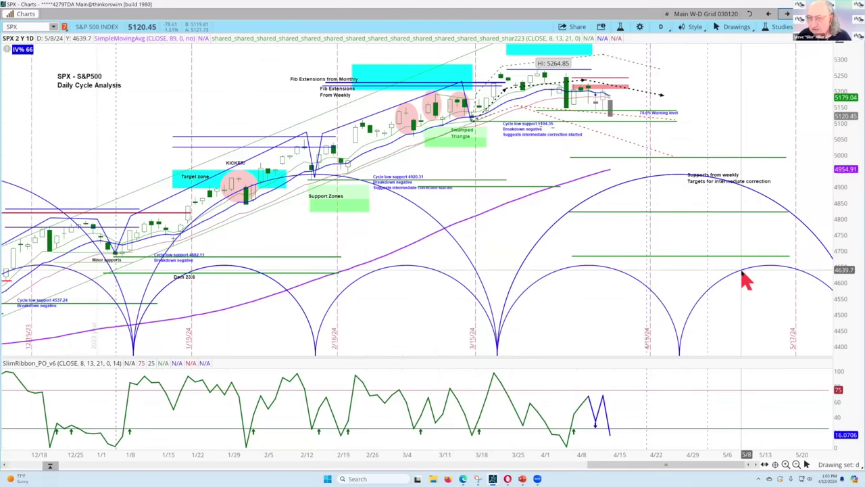
# - On the weekly chart, extend the dashed MA line to 5/20, delete Price Level23, raise the Sync note, then return to daily
pyautogui.moveTo(742, 273)
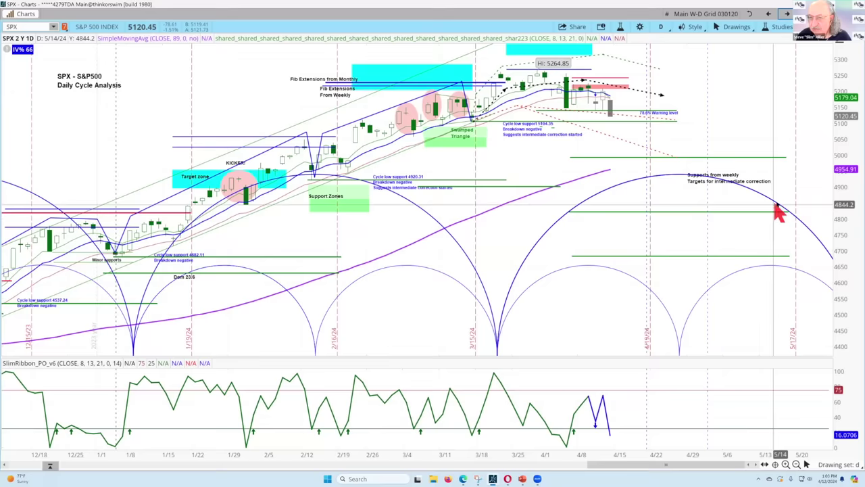
pyautogui.click(769, 14)
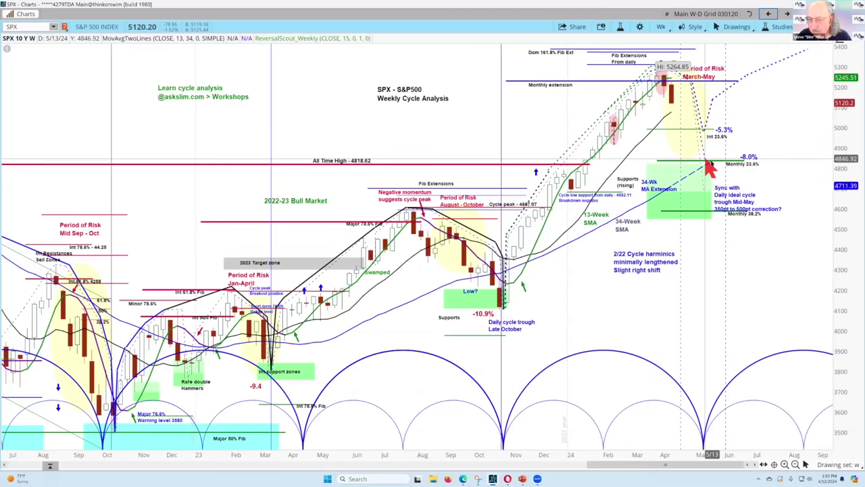
pyautogui.moveTo(708, 166); pyautogui.dragTo(716, 169)
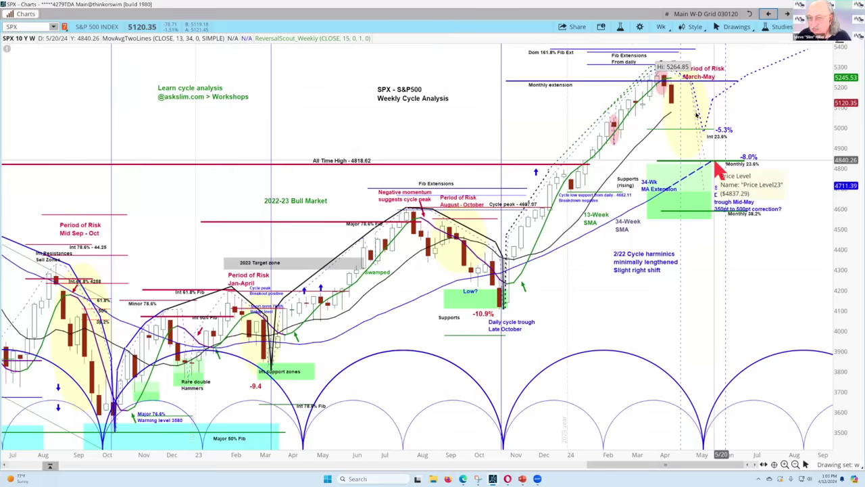
pyautogui.press('Delete')
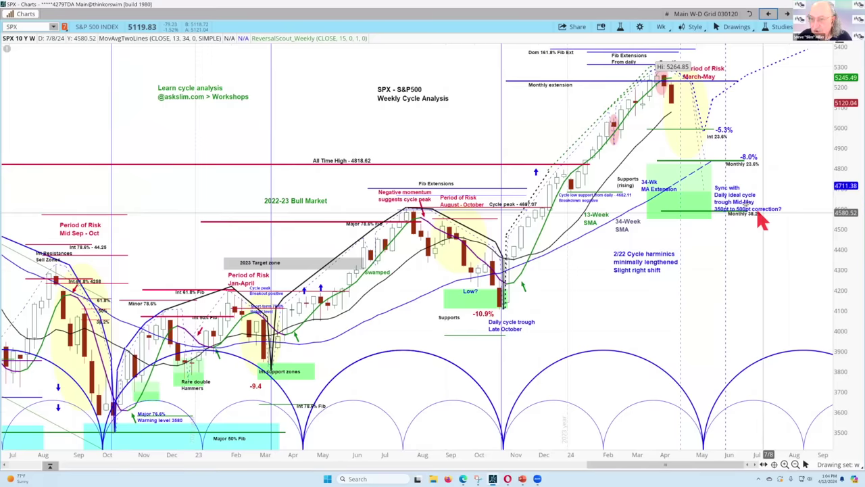
pyautogui.moveTo(756, 212); pyautogui.dragTo(752, 206)
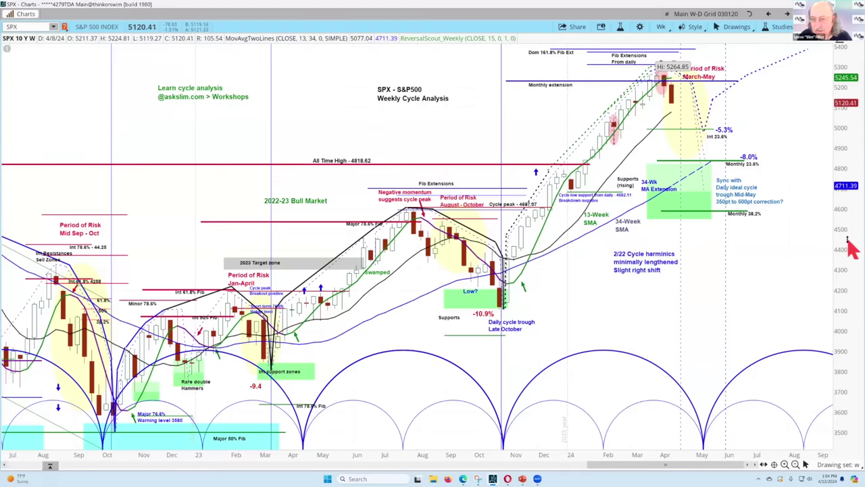
pyautogui.click(787, 14)
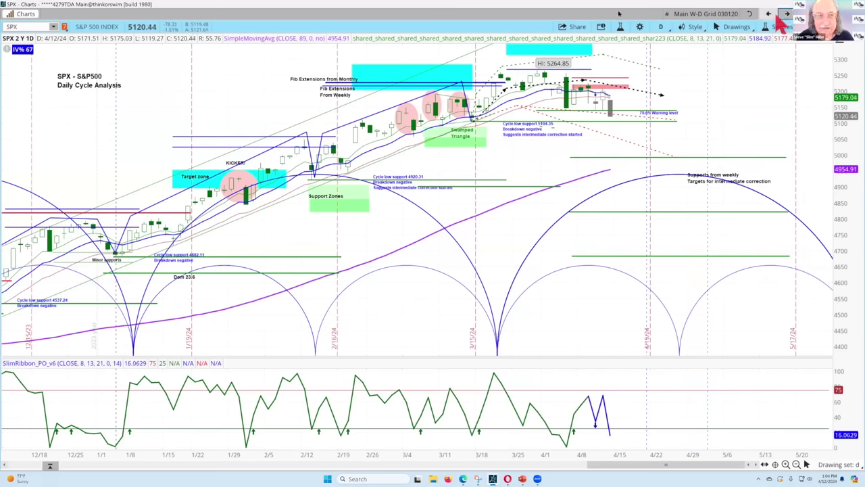
pyautogui.click(26, 27)
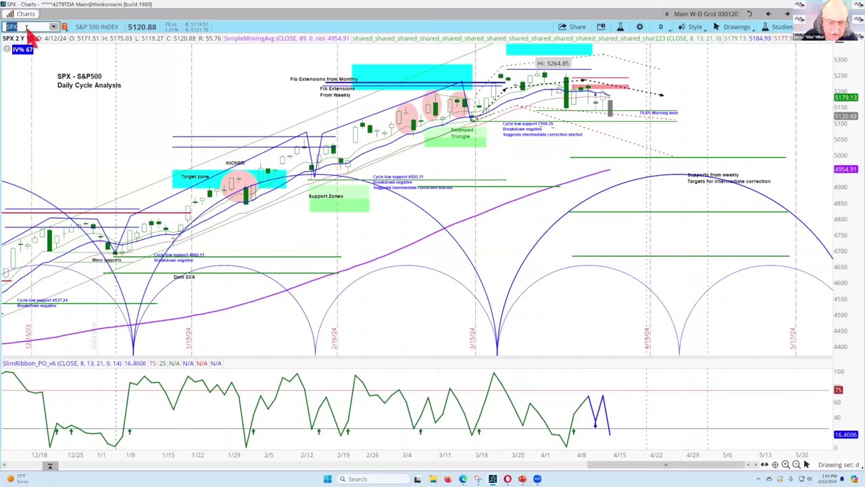
# - Load $DJI and zoom its daily chart to the 10/19/23–5/24/24 range
pyautogui.write('$DJI')
pyautogui.press('Return')
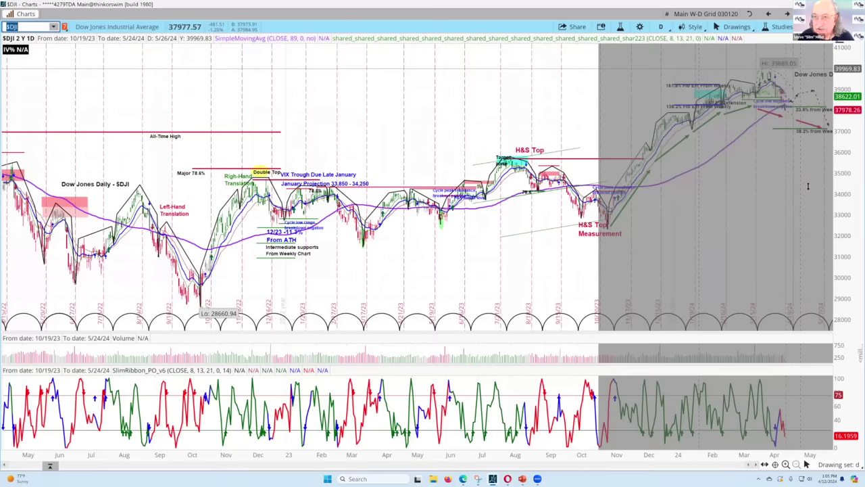
pyautogui.moveTo(831, 196); pyautogui.dragTo(815, 194)
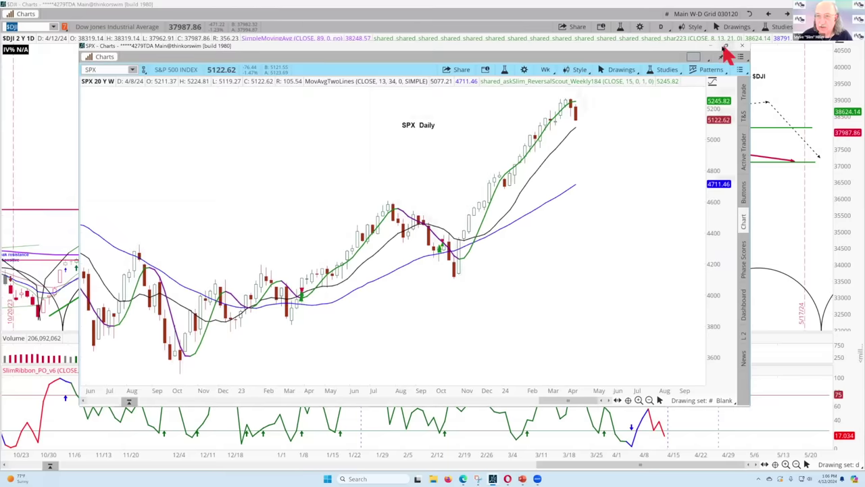
# - Maximize the floating SPX 20-year weekly chart and list its saved drawing sets
pyautogui.click(725, 53)
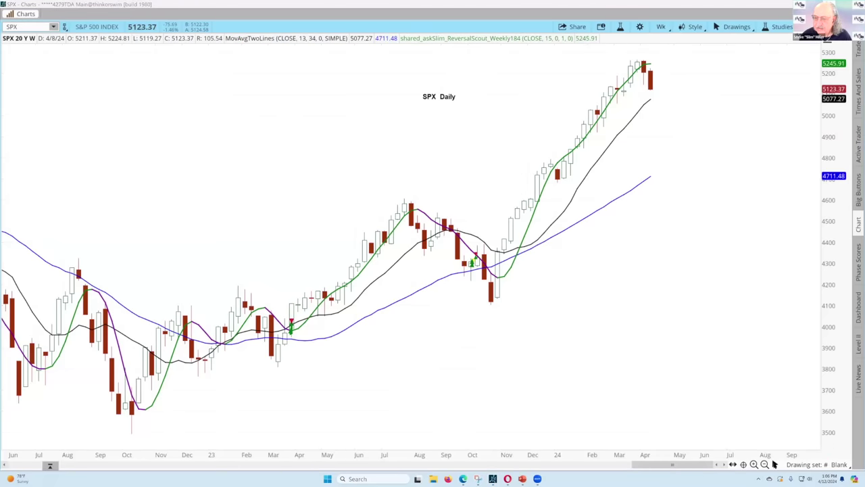
pyautogui.click(787, 464)
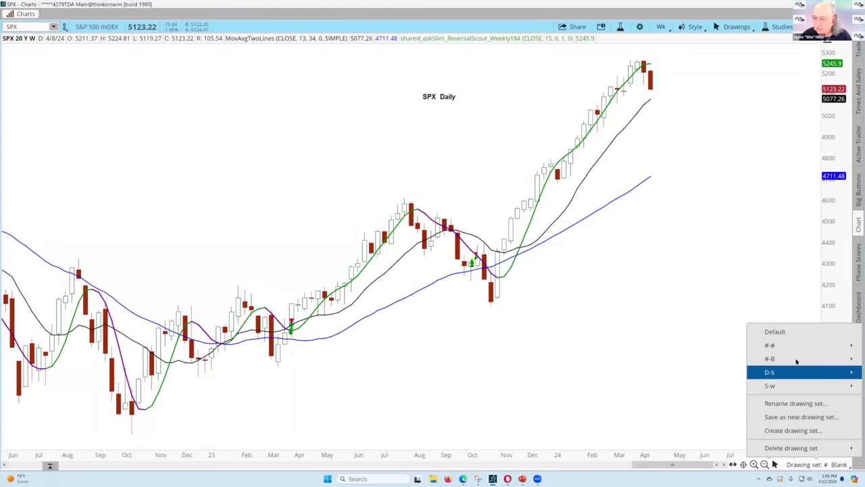
pyautogui.moveTo(787, 346)
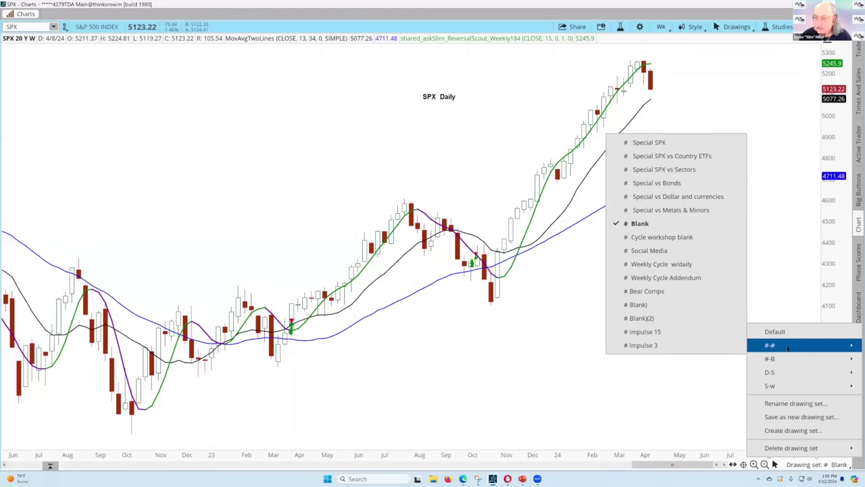
pyautogui.click(689, 171)
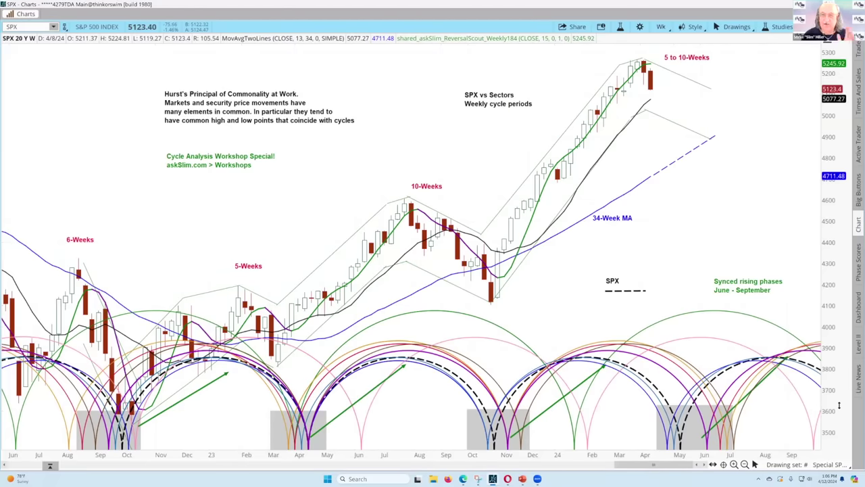
pyautogui.moveTo(840, 406); pyautogui.dragTo(836, 405)
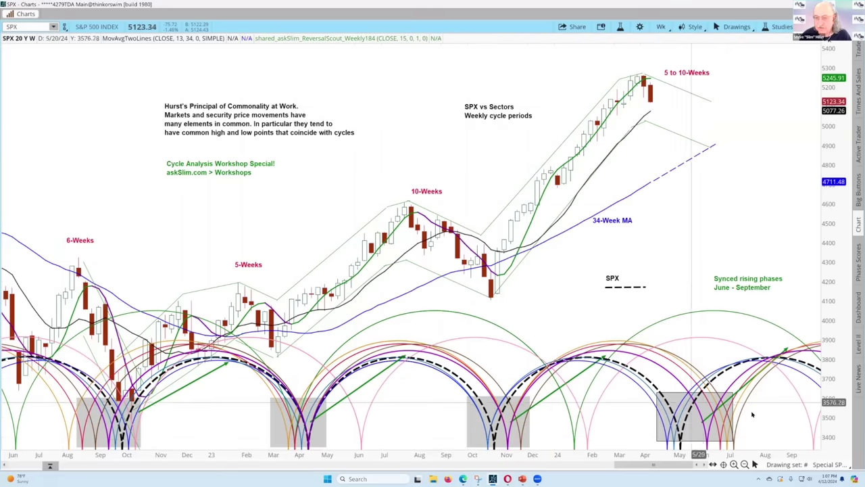
pyautogui.moveTo(835, 383); pyautogui.dragTo(835, 382)
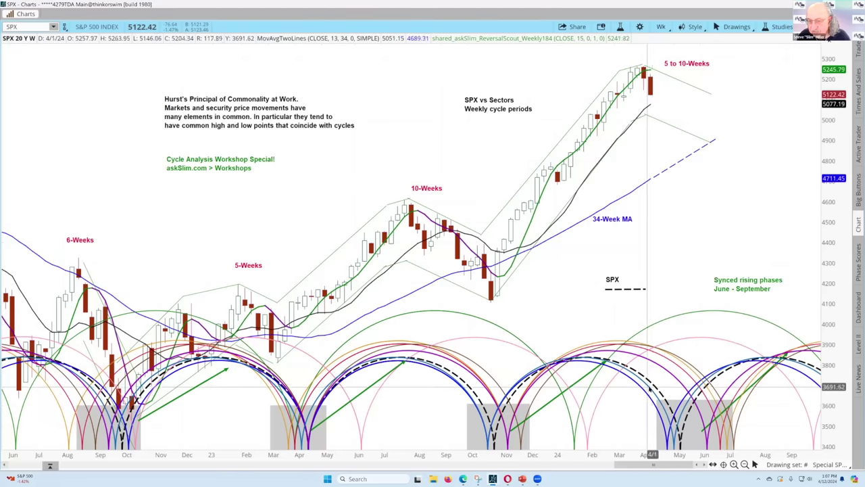
pyautogui.moveTo(650, 389)
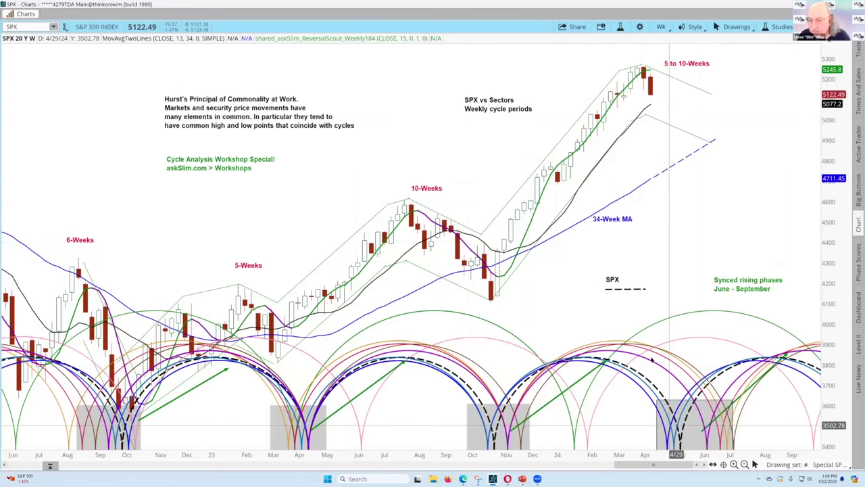
pyautogui.moveTo(653, 364)
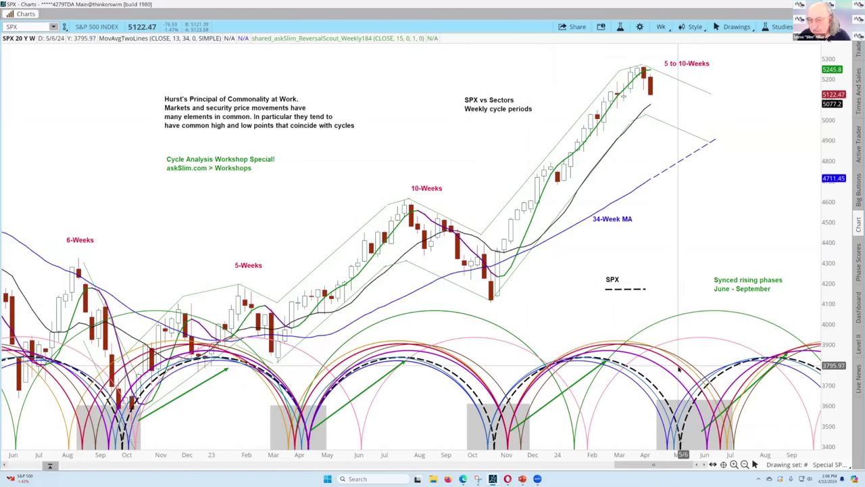
pyautogui.moveTo(679, 369)
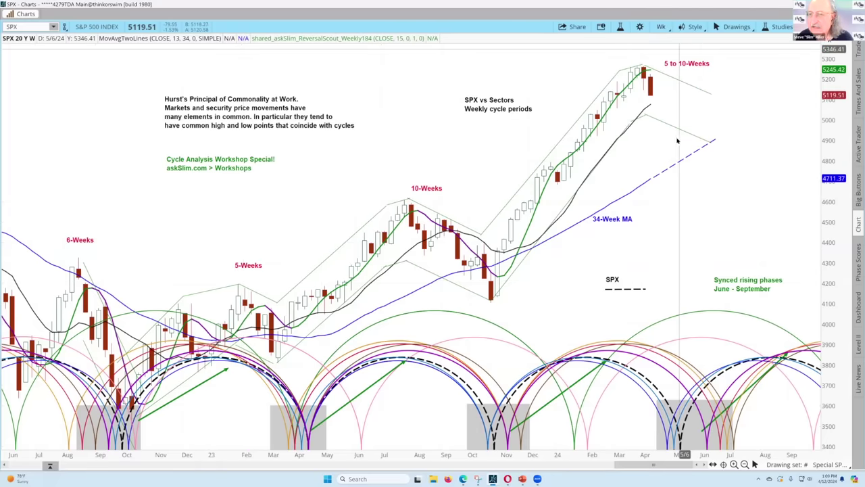
pyautogui.moveTo(710, 144)
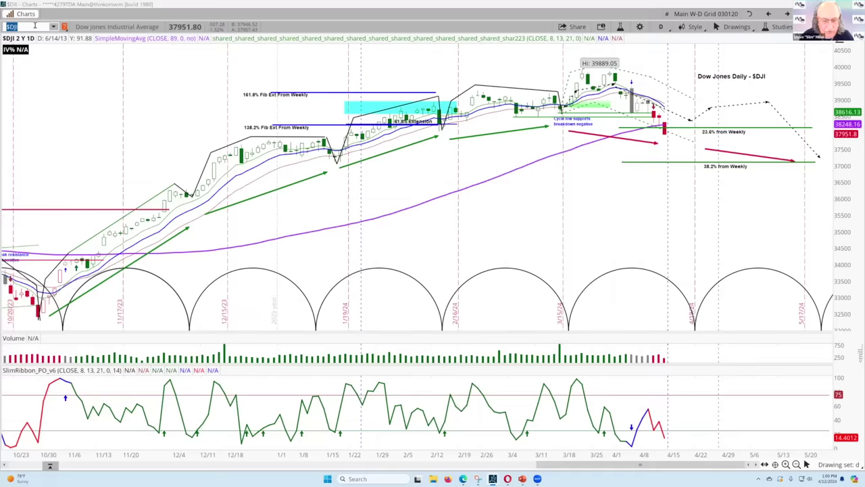
# - Switch to the Main W-D grid and load SPX into its weekly cycle chart
pyautogui.click(35, 25)
pyautogui.write('SPX')
pyautogui.press('Return')
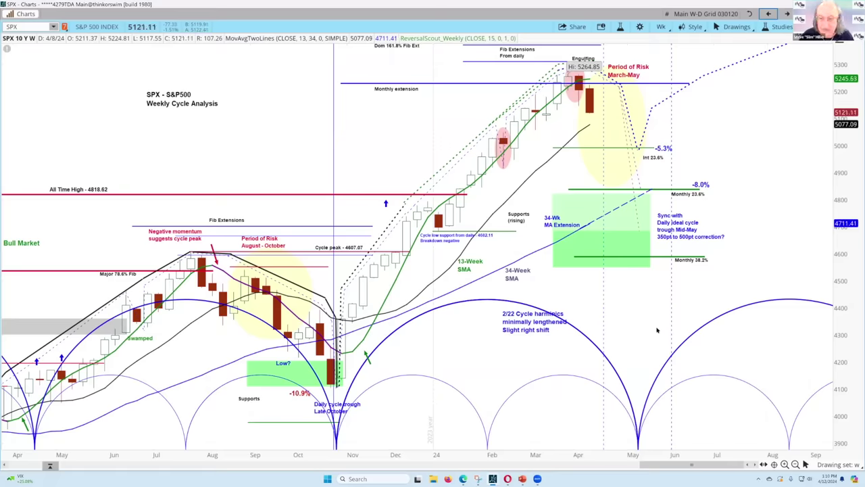
pyautogui.moveTo(507, 479)
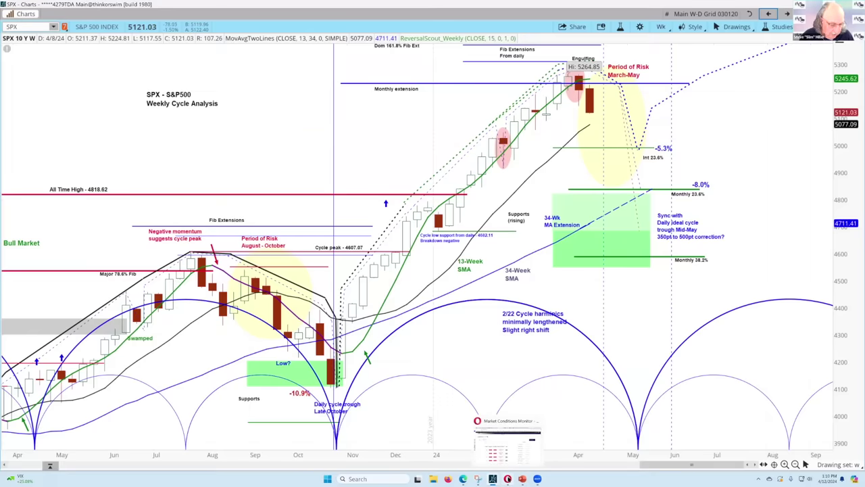
# - Bring the Market Conditions Monitor forward in Opera and clear the Trade Set-Up Condition sort
pyautogui.click(508, 479)
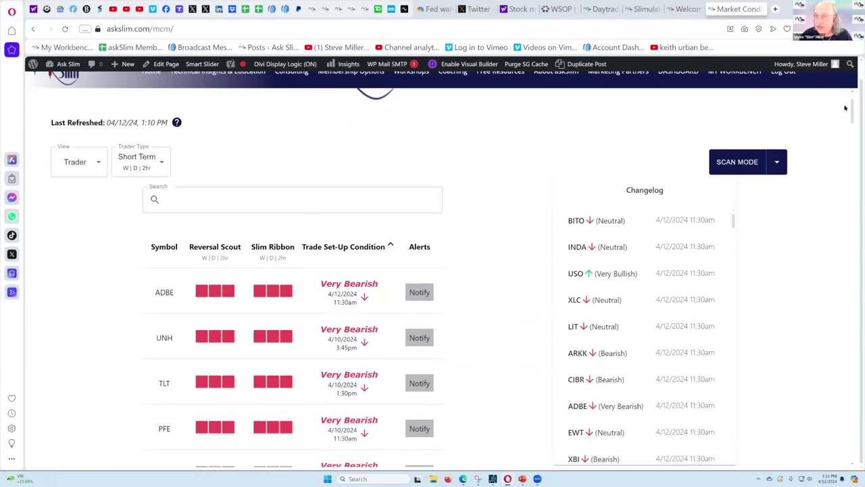
pyautogui.scroll(1, 852, 102)
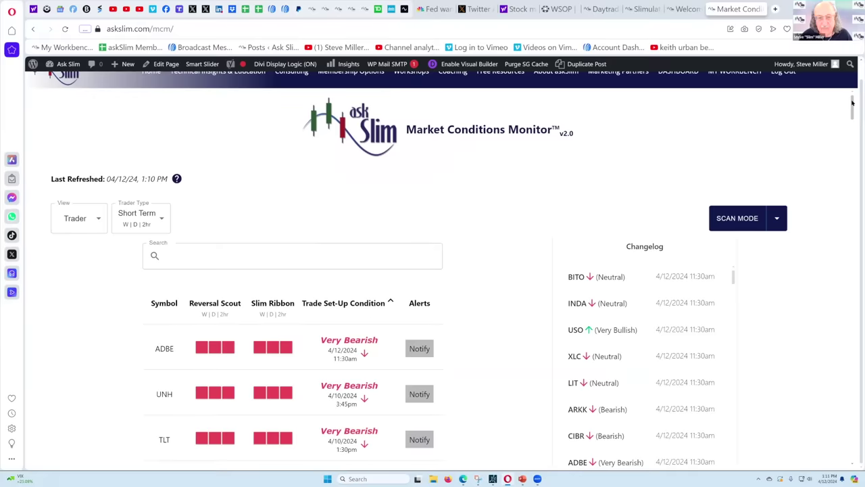
pyautogui.scroll(-1, 853, 102)
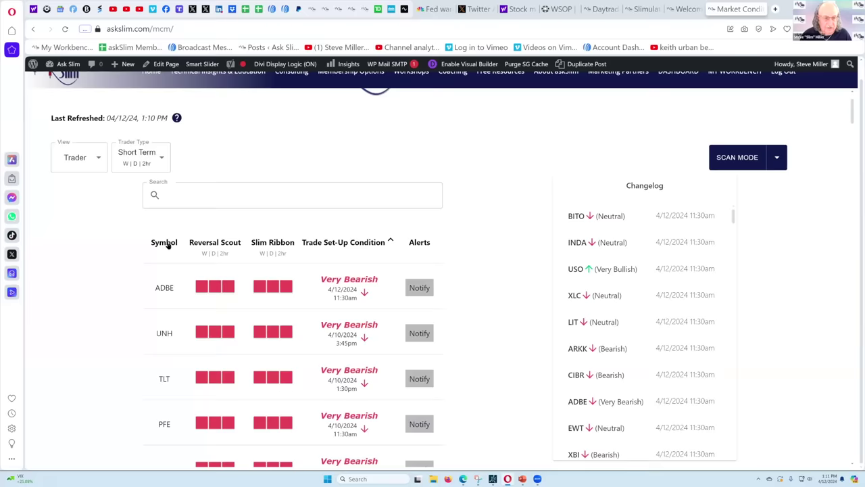
pyautogui.click(370, 245)
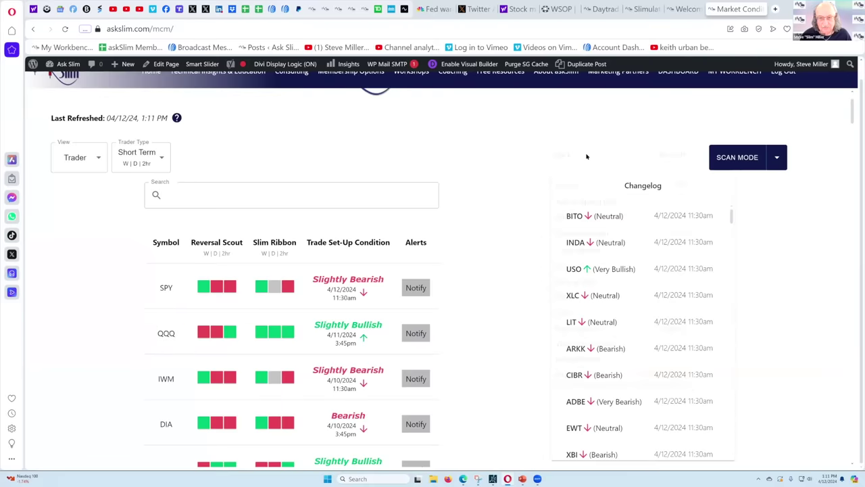
# - Reload the Market Conditions Monitor page to refresh the Short Term table
pyautogui.rightClick(548, 148)
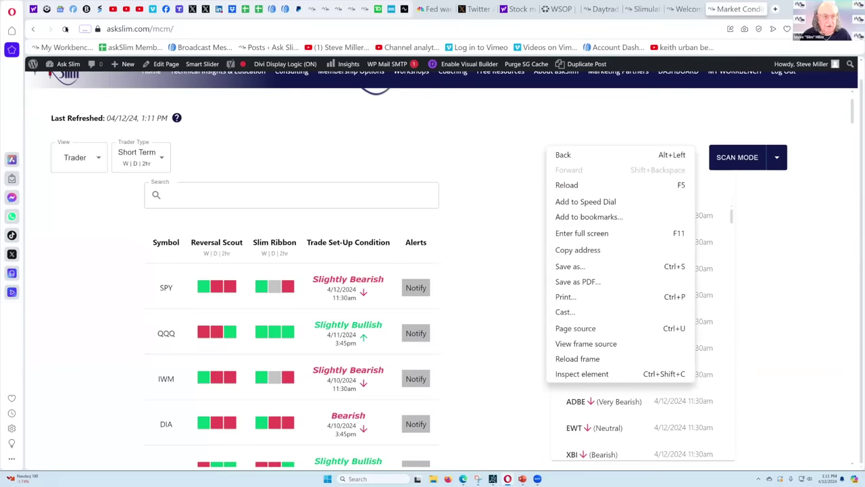
pyautogui.click(65, 29)
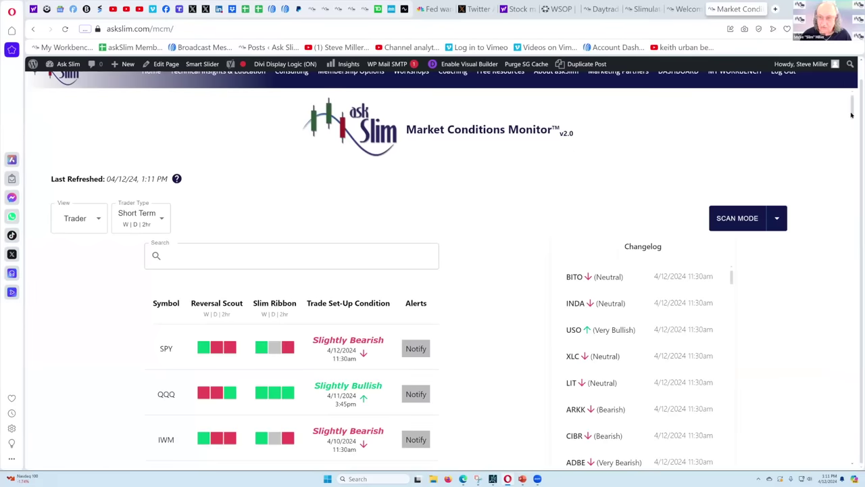
pyautogui.scroll(-1, 852, 115)
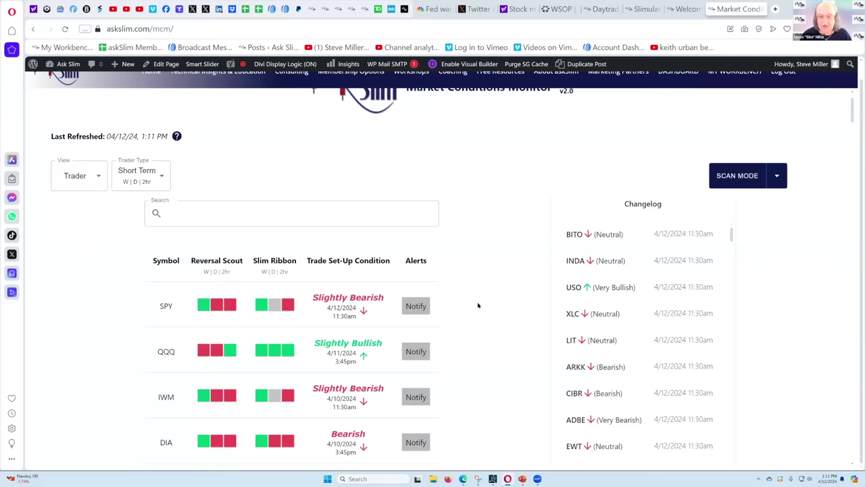
pyautogui.click(158, 186)
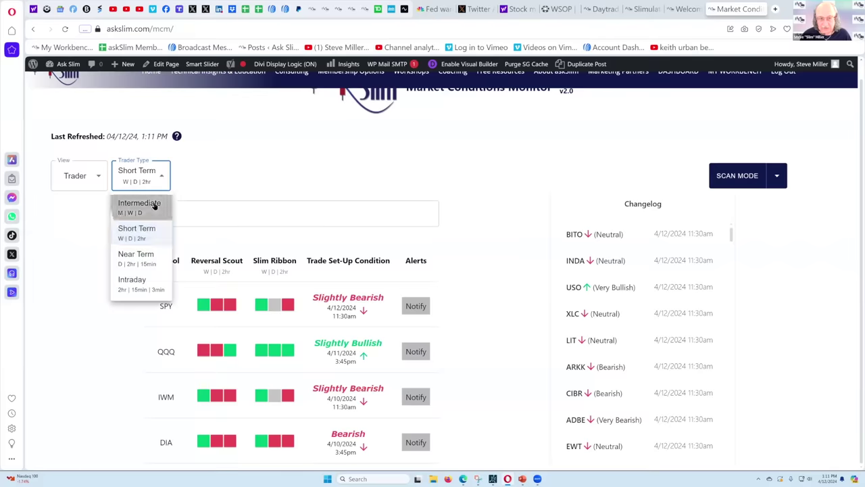
pyautogui.click(154, 206)
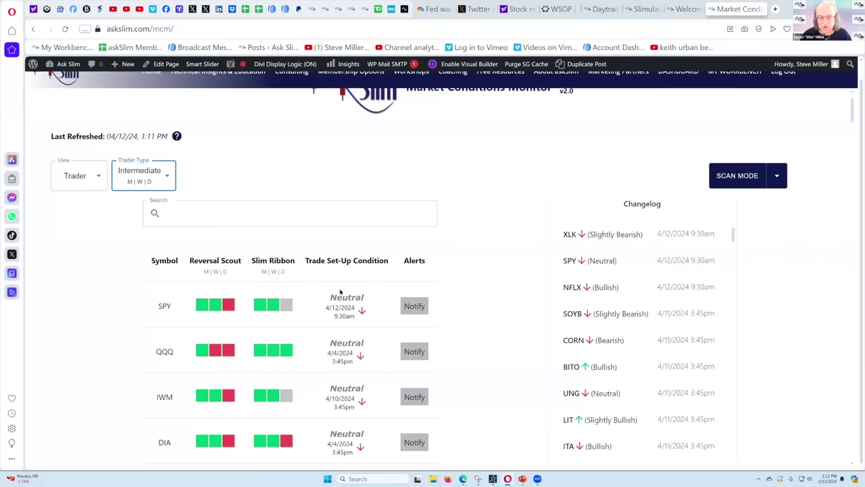
pyautogui.click(167, 183)
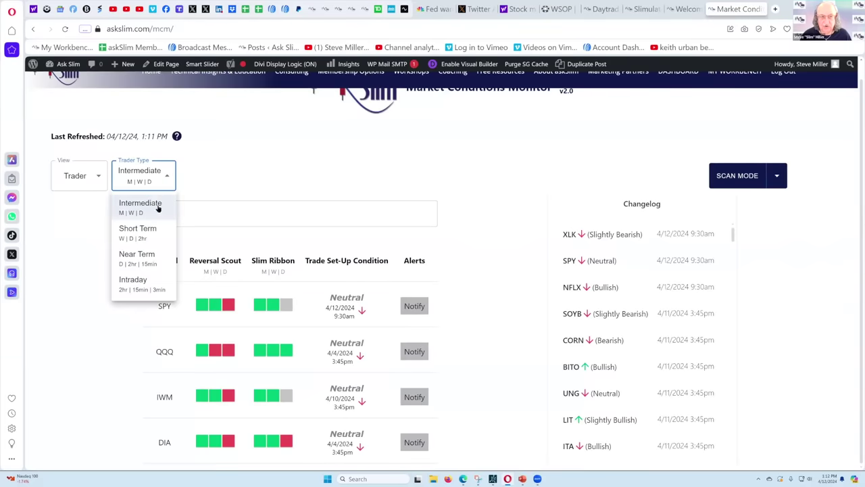
pyautogui.click(147, 230)
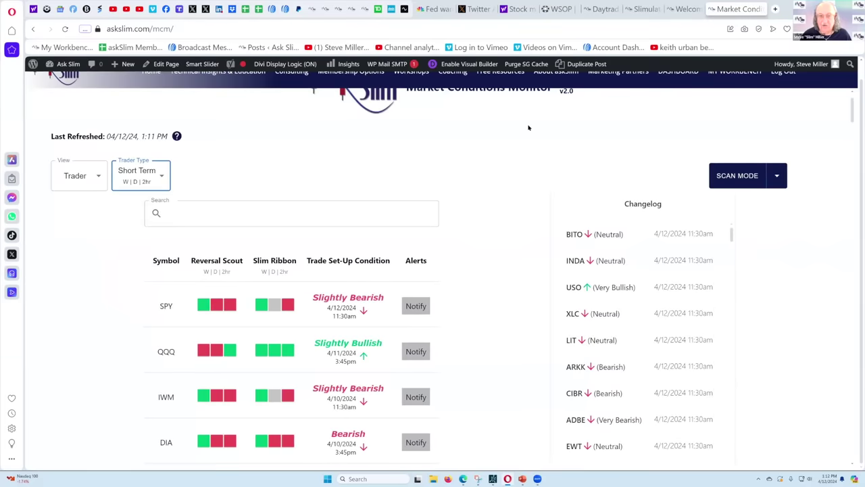
pyautogui.moveTo(850, 115); pyautogui.dragTo(853, 123)
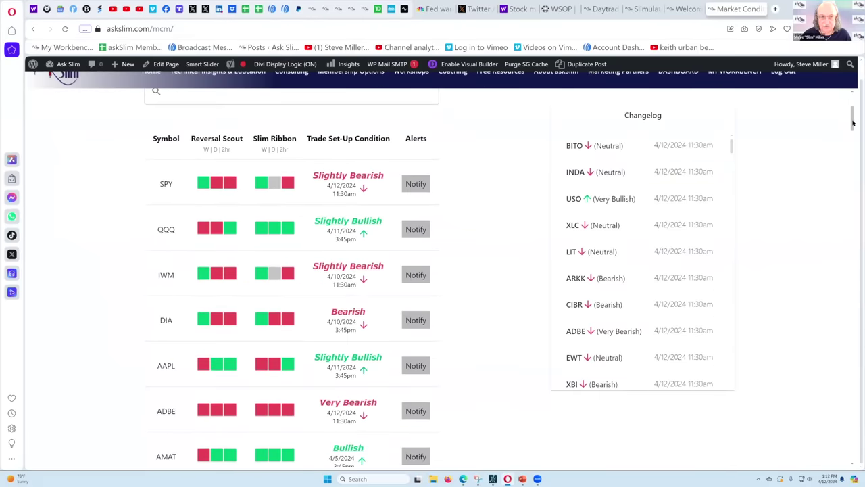
pyautogui.scroll(-1, 853, 123)
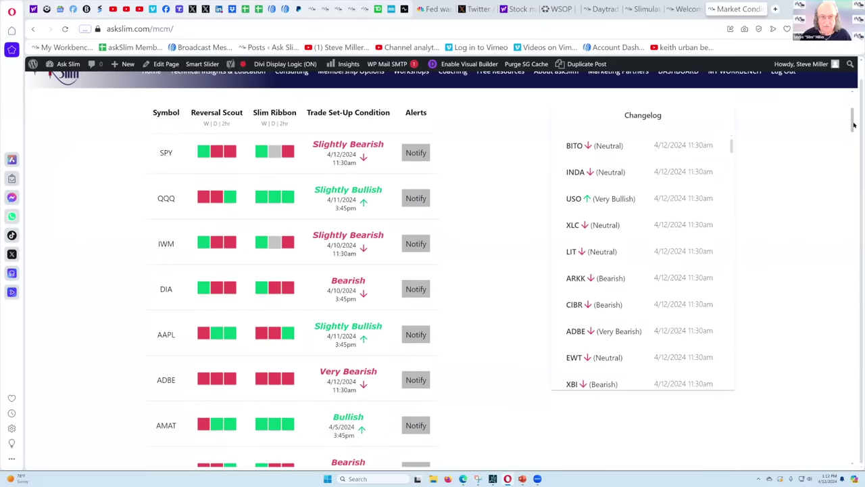
pyautogui.click(362, 115)
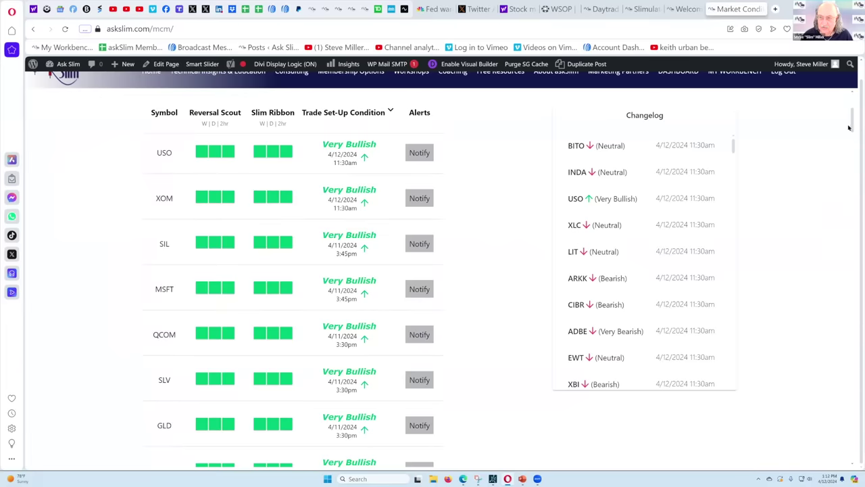
pyautogui.moveTo(852, 127); pyautogui.dragTo(852, 142)
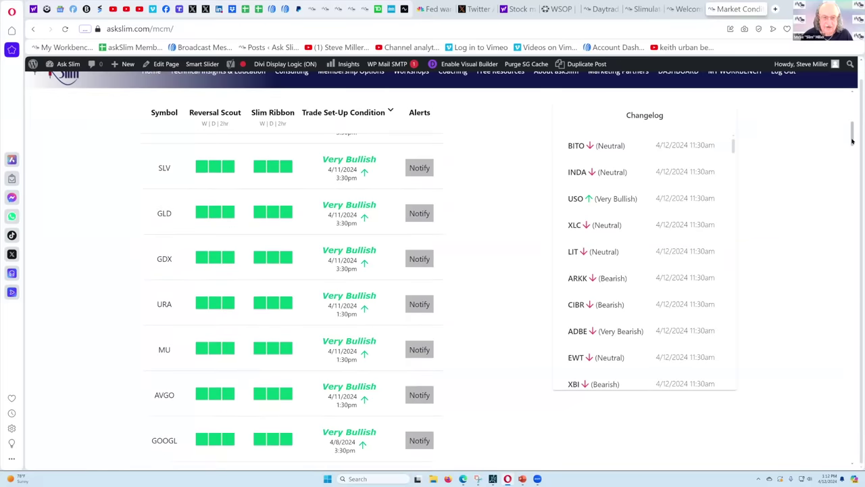
pyautogui.moveTo(853, 141); pyautogui.dragTo(853, 157)
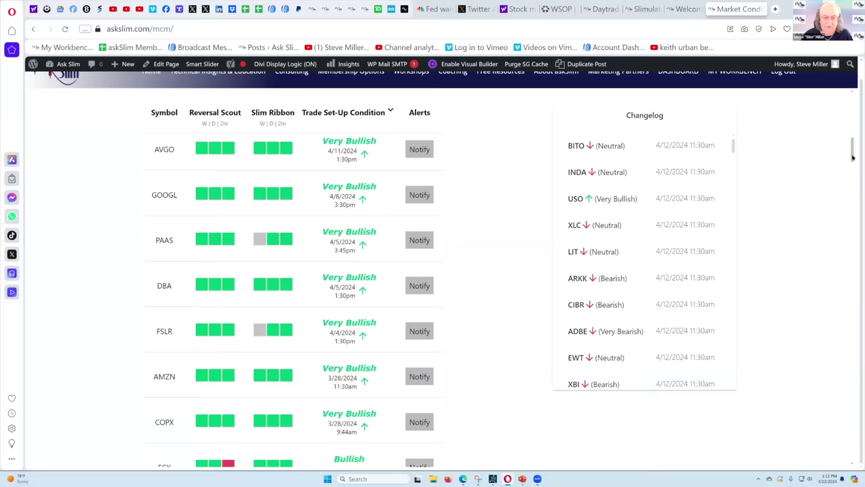
pyautogui.moveTo(852, 158); pyautogui.dragTo(845, 77)
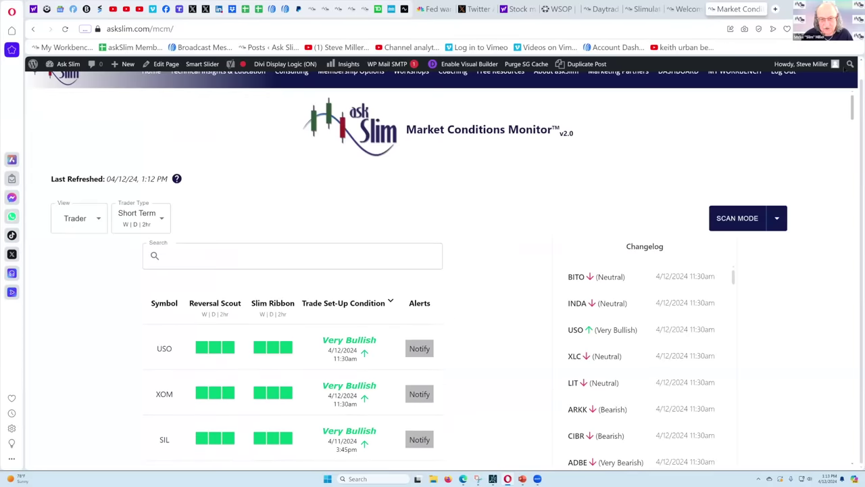
pyautogui.click(379, 304)
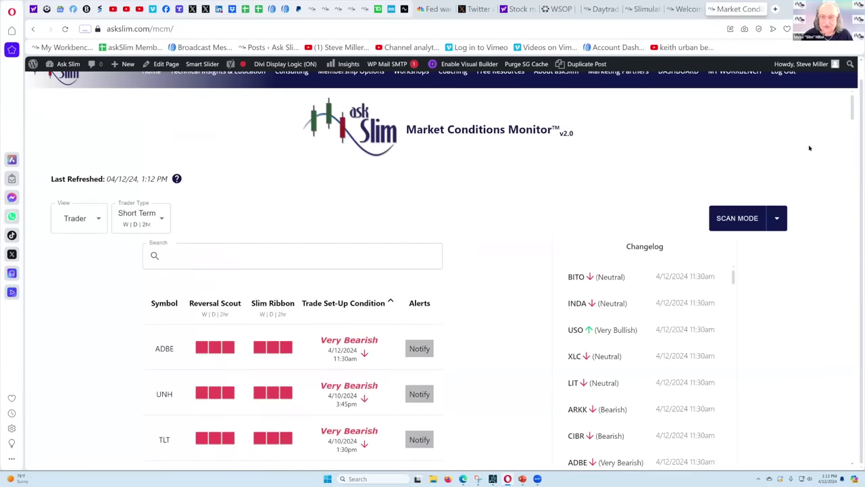
pyautogui.moveTo(852, 112); pyautogui.dragTo(853, 126)
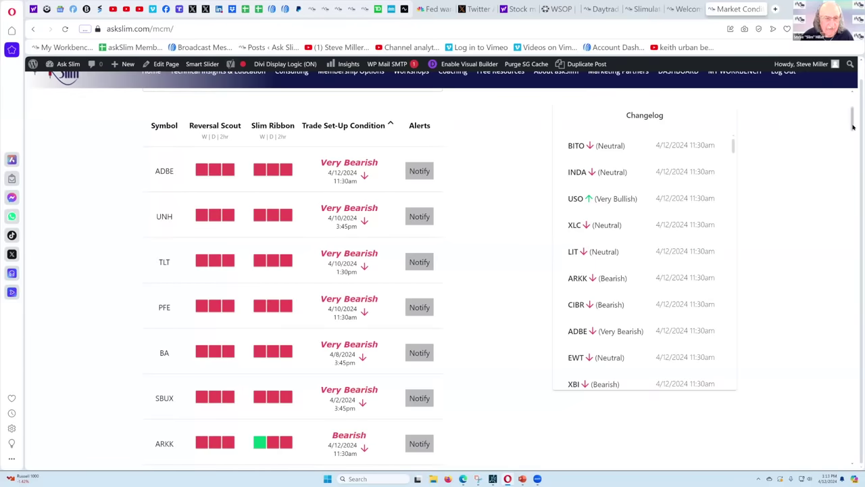
pyautogui.scroll(-1, 853, 130)
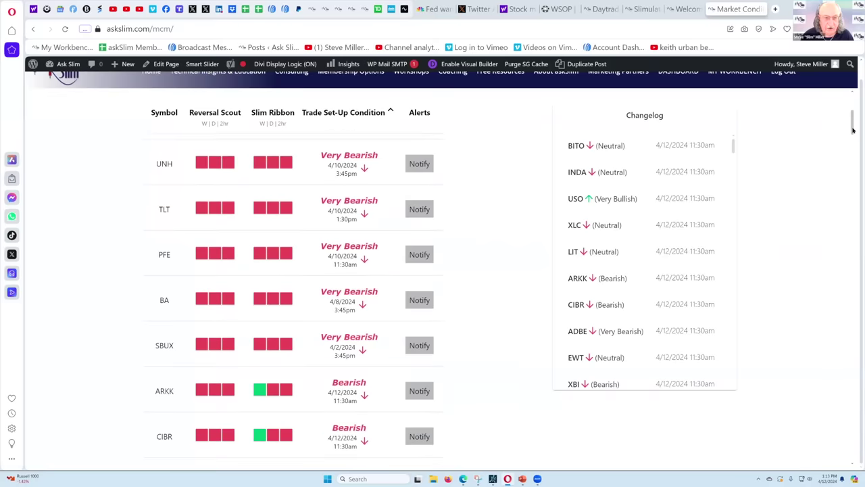
pyautogui.moveTo(853, 130); pyautogui.dragTo(844, 101)
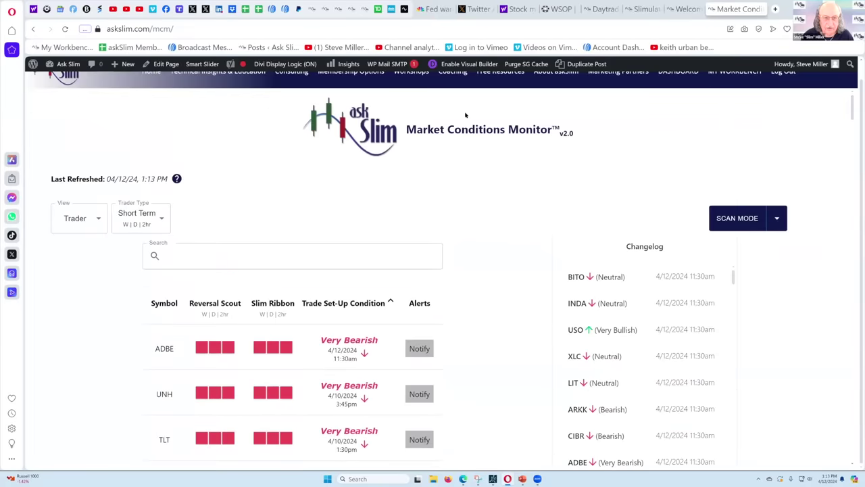
pyautogui.click(162, 218)
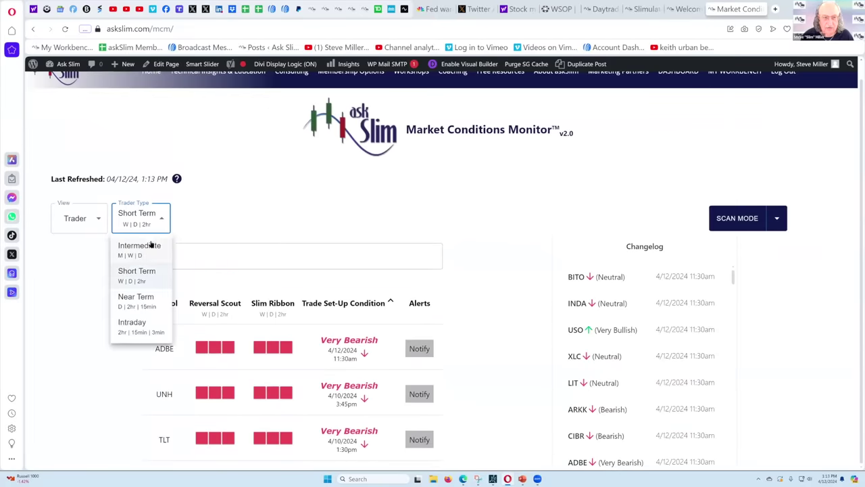
pyautogui.click(150, 247)
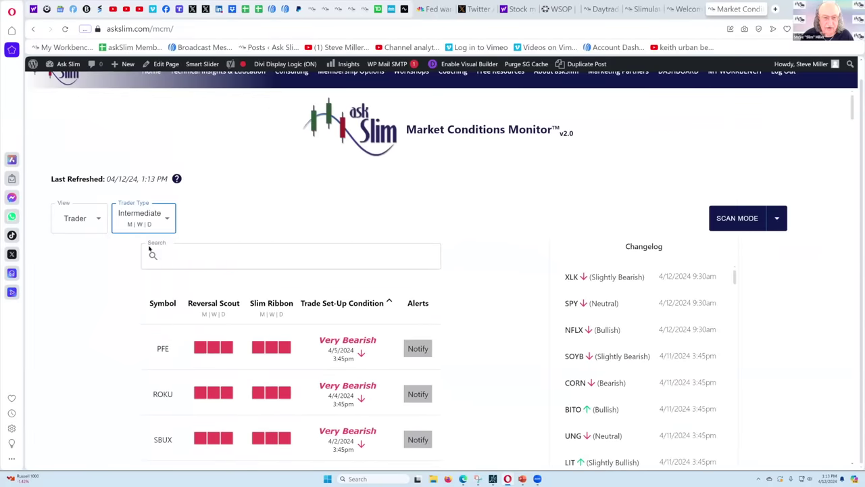
pyautogui.click(162, 222)
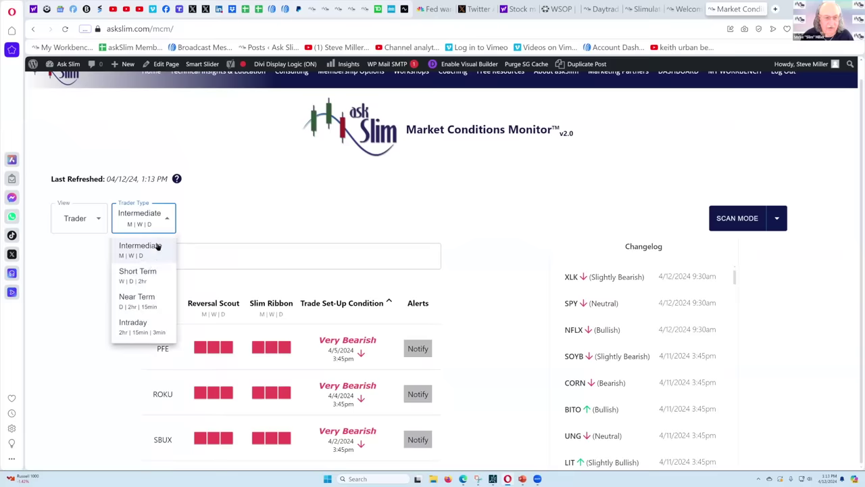
pyautogui.click(142, 300)
pyautogui.click(165, 223)
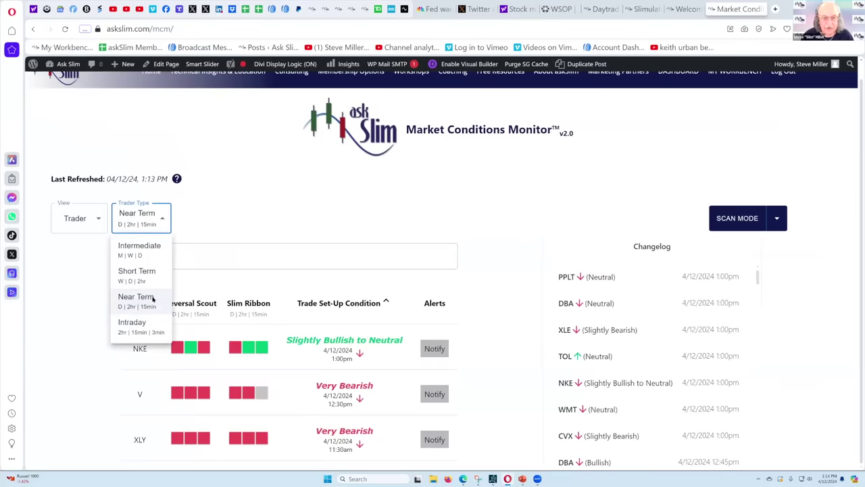
pyautogui.click(148, 331)
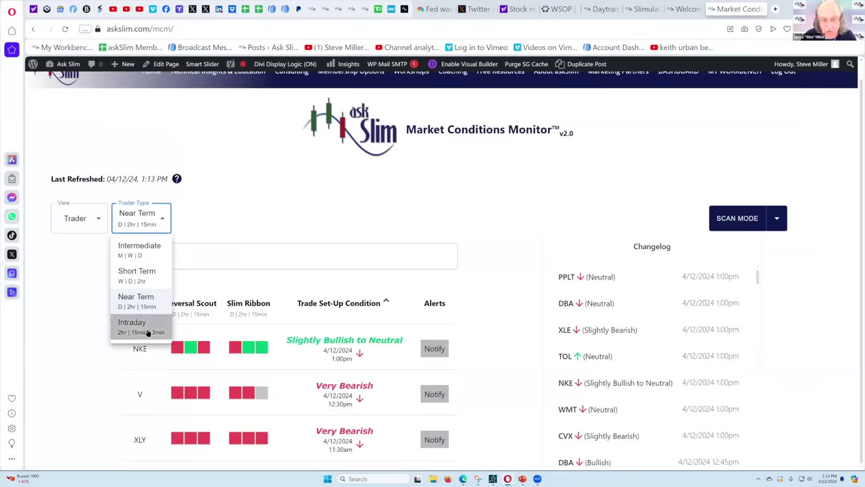
pyautogui.click(163, 225)
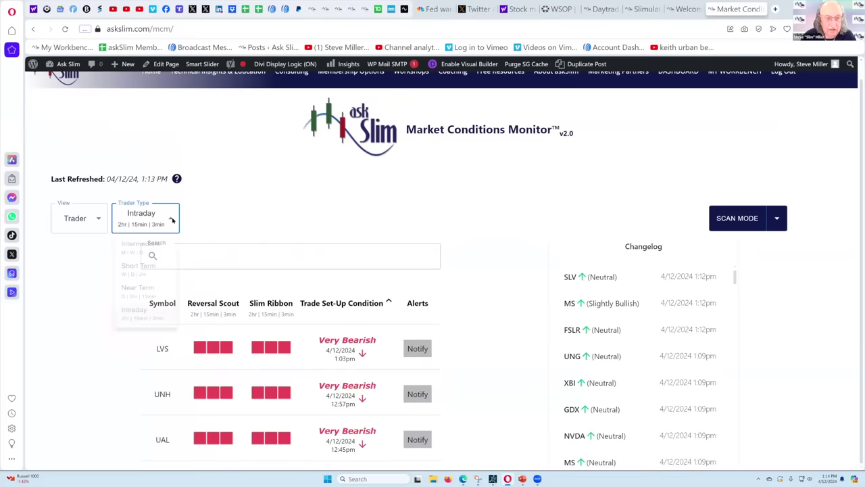
pyautogui.click(141, 272)
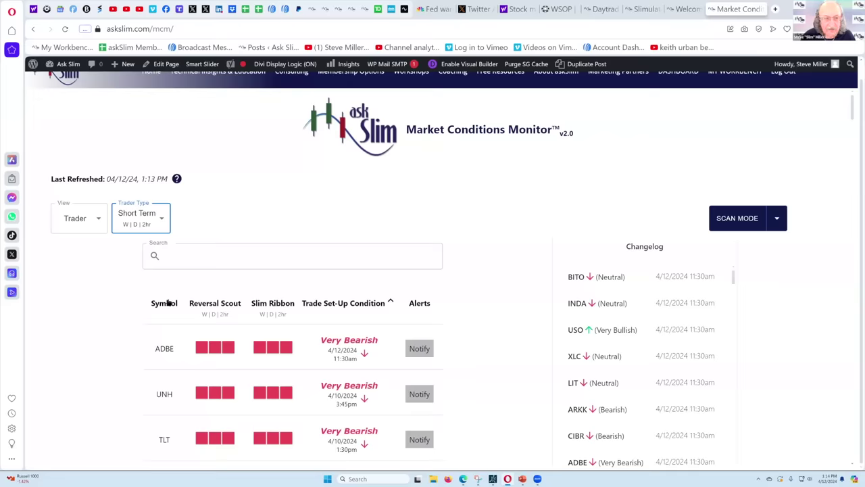
# - Reset the Symbol sort, then change Trader Type to Near Term and then Intraday
pyautogui.click(352, 303)
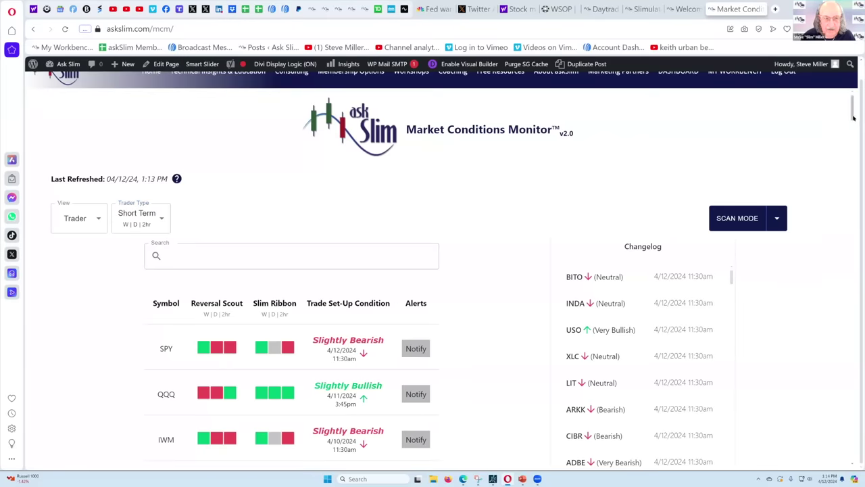
pyautogui.scroll(-2, 853, 117)
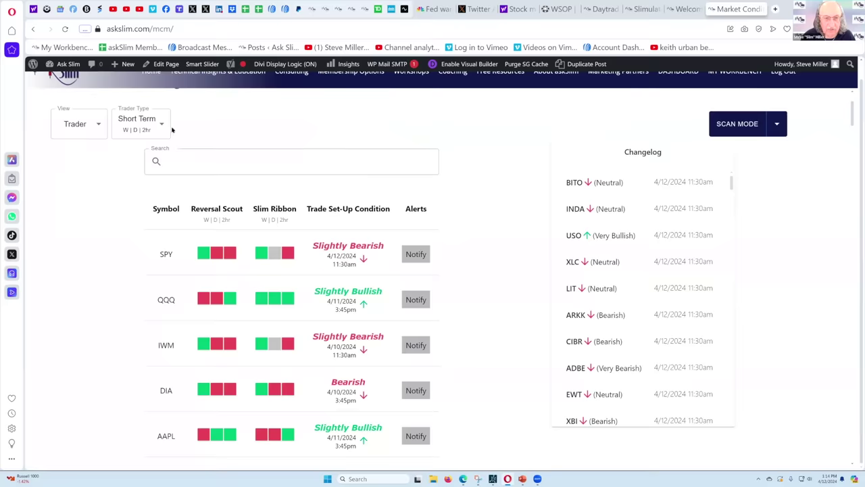
pyautogui.click(149, 129)
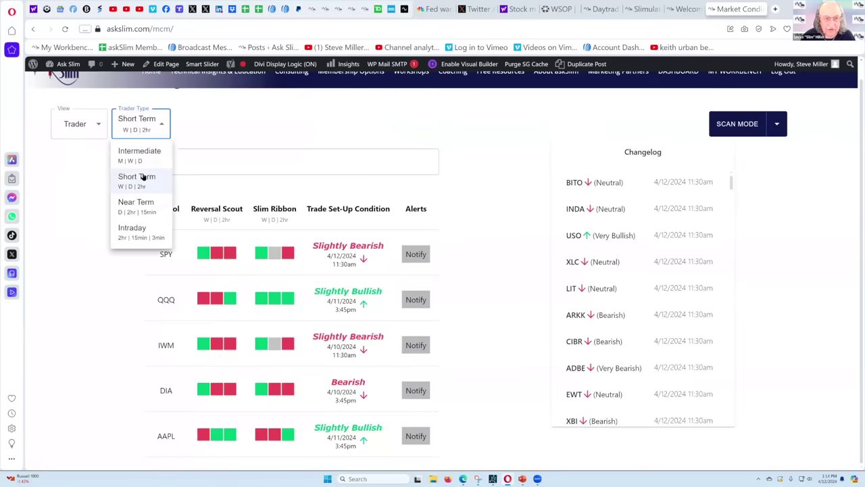
pyautogui.click(142, 209)
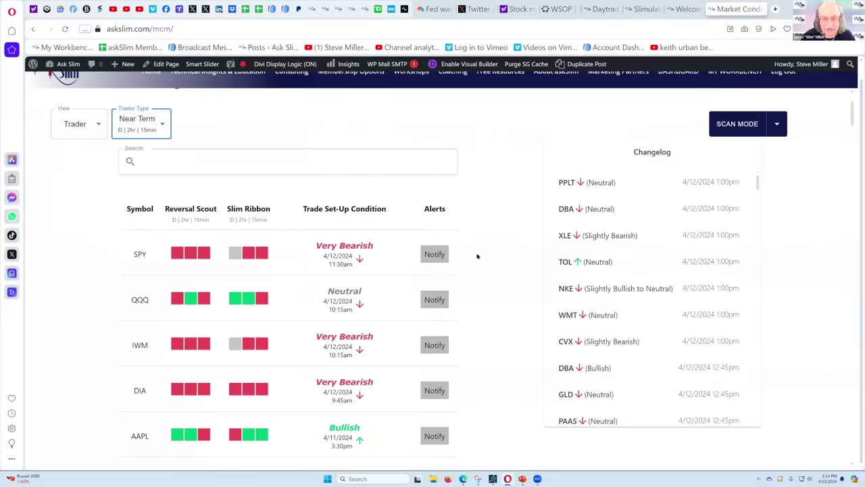
pyautogui.click(163, 125)
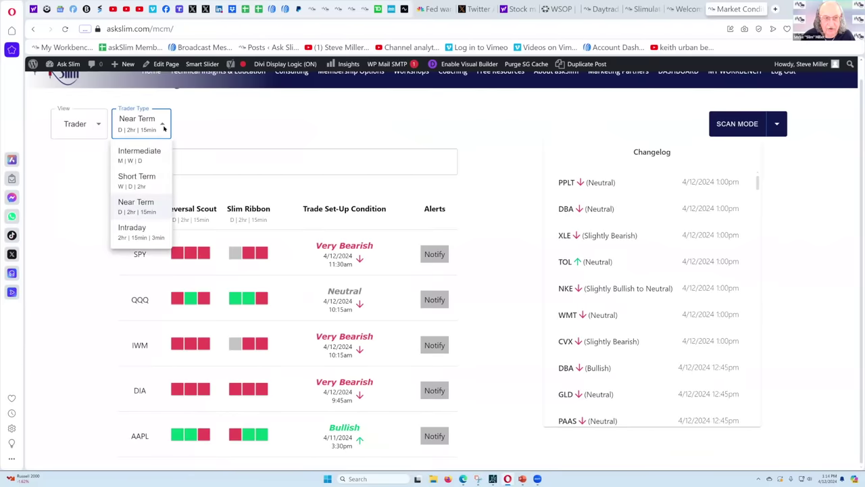
pyautogui.click(154, 233)
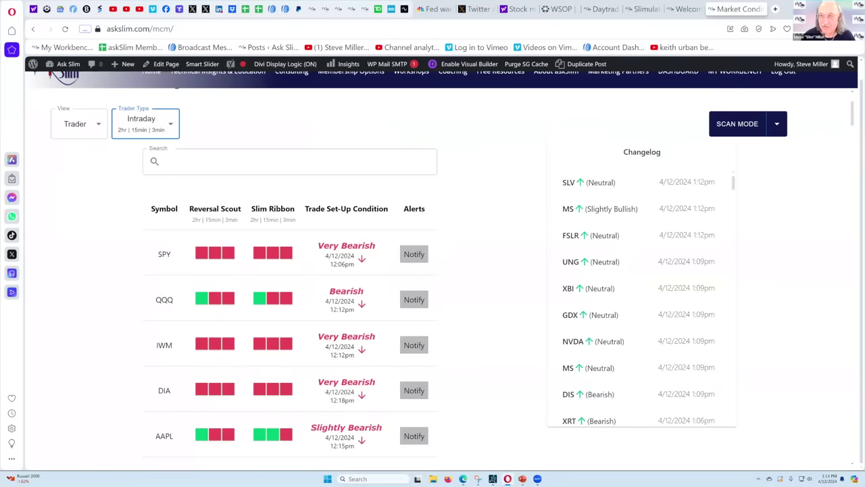
# - Restore down the browser, raise the thinkorswim SPX chart, then show the Market Week LIVE slide show
pyautogui.press('super+Down')
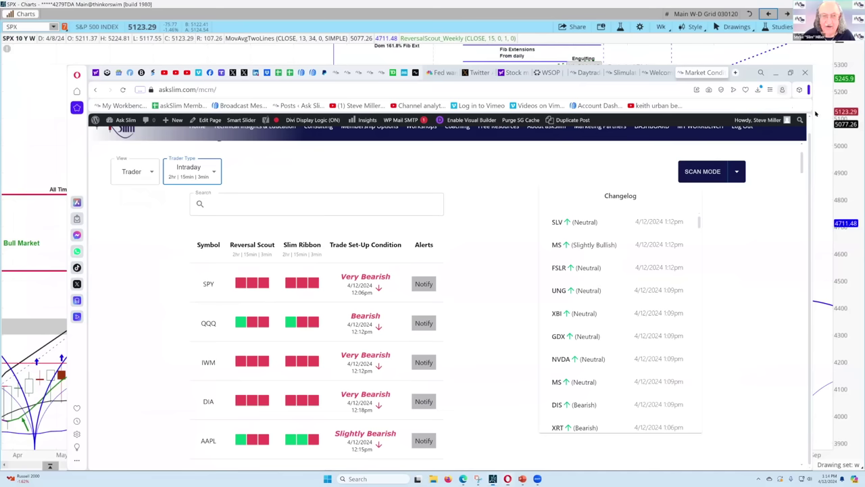
pyautogui.click(816, 113)
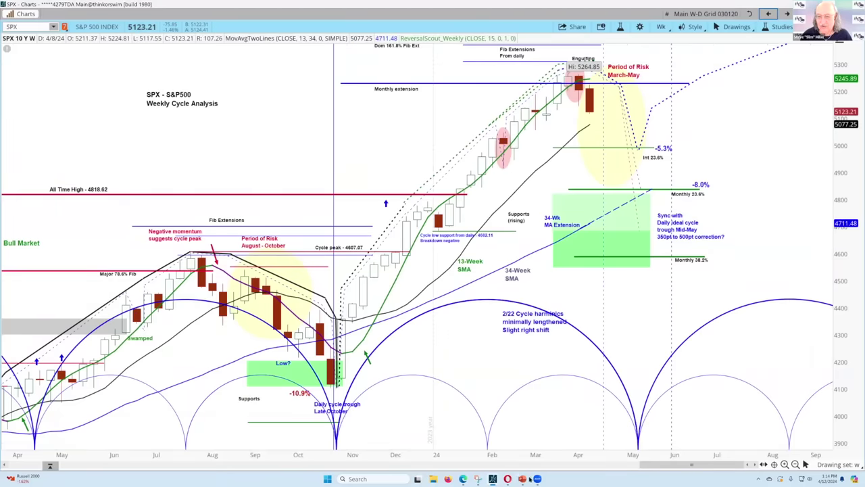
pyautogui.moveTo(523, 478)
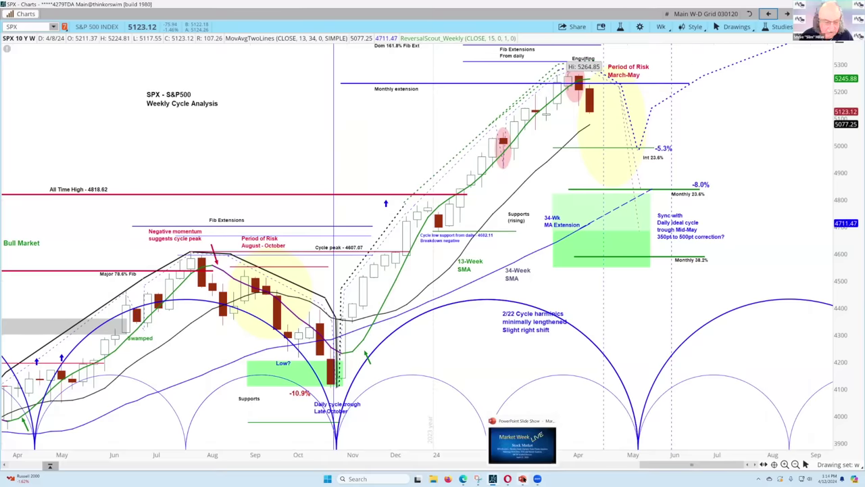
pyautogui.click(523, 478)
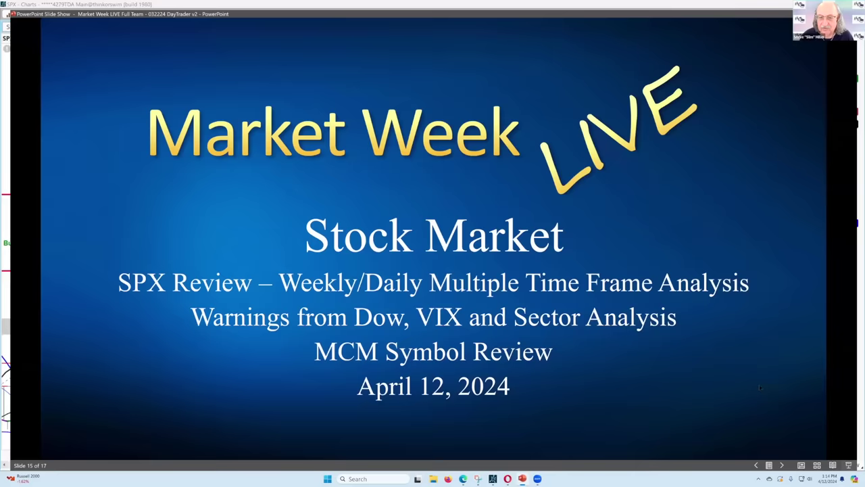